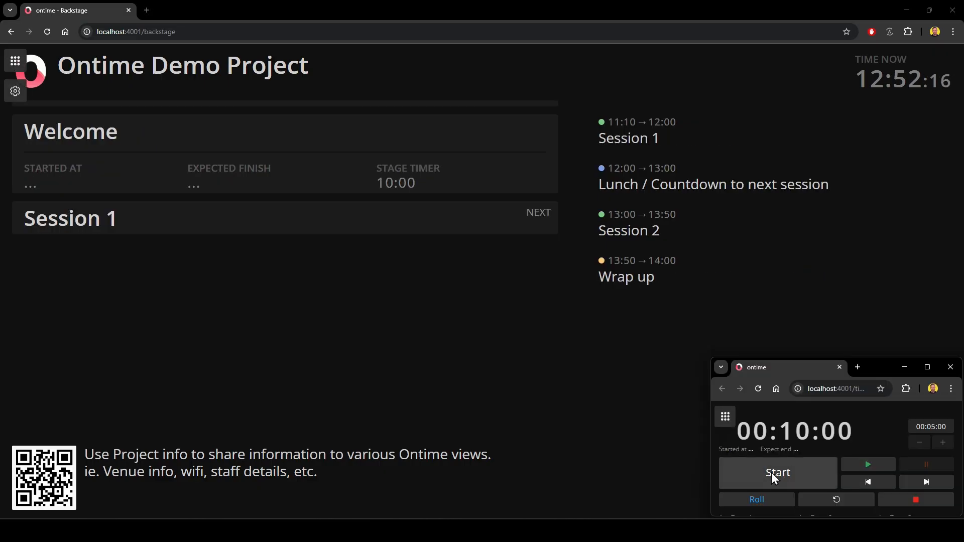
Start the timer for the Welcome event.
click(772, 473)
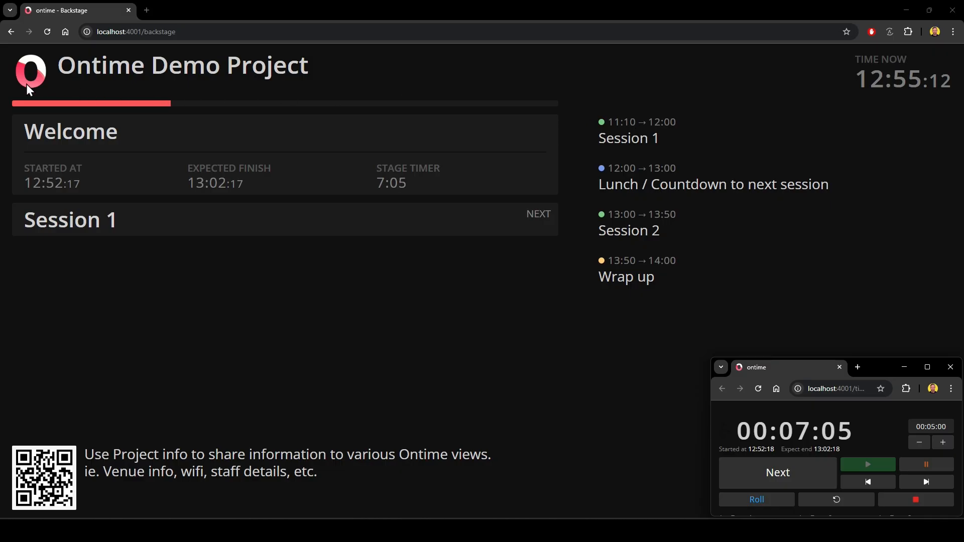
Customise the Backstage view to use Custom: Audio Notes as event secondary text and show expected times.
mouse_move(16, 90)
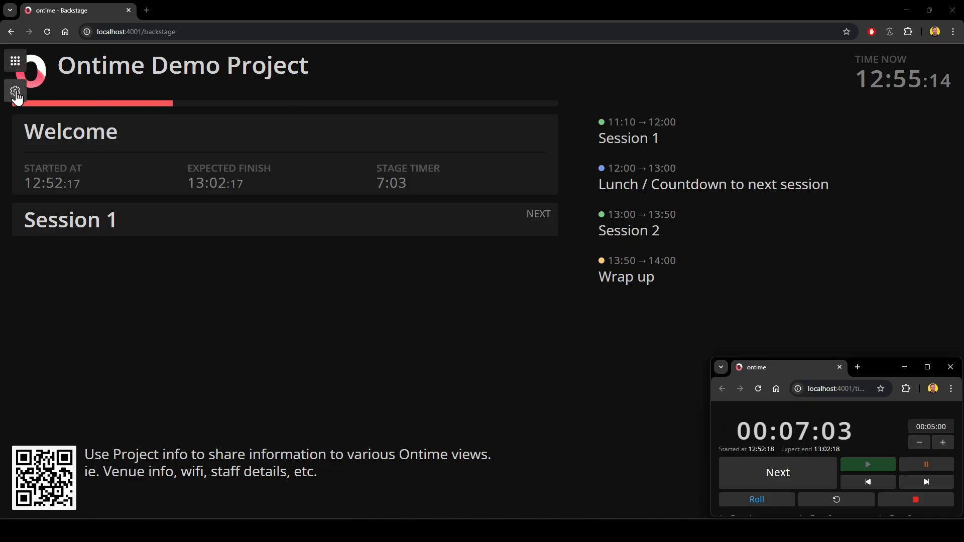
click(15, 92)
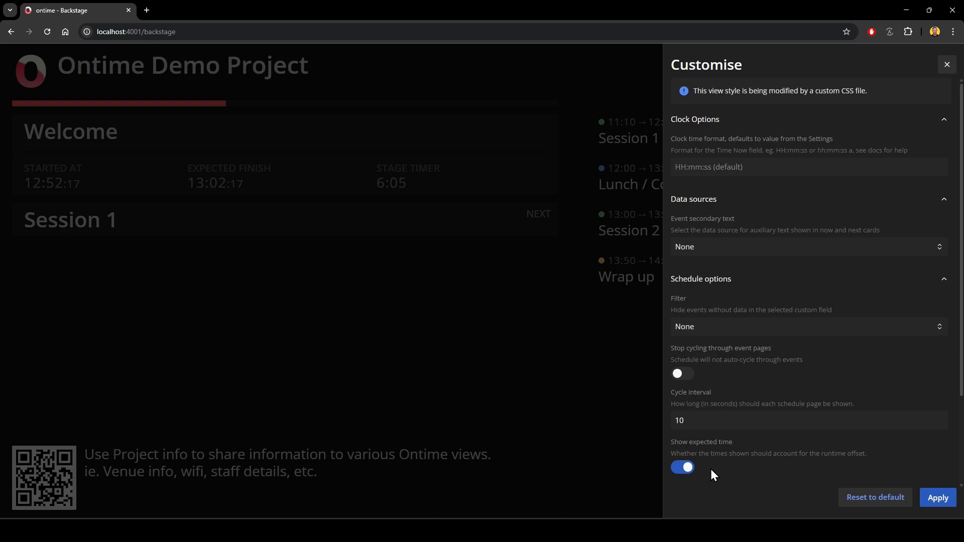
click(722, 244)
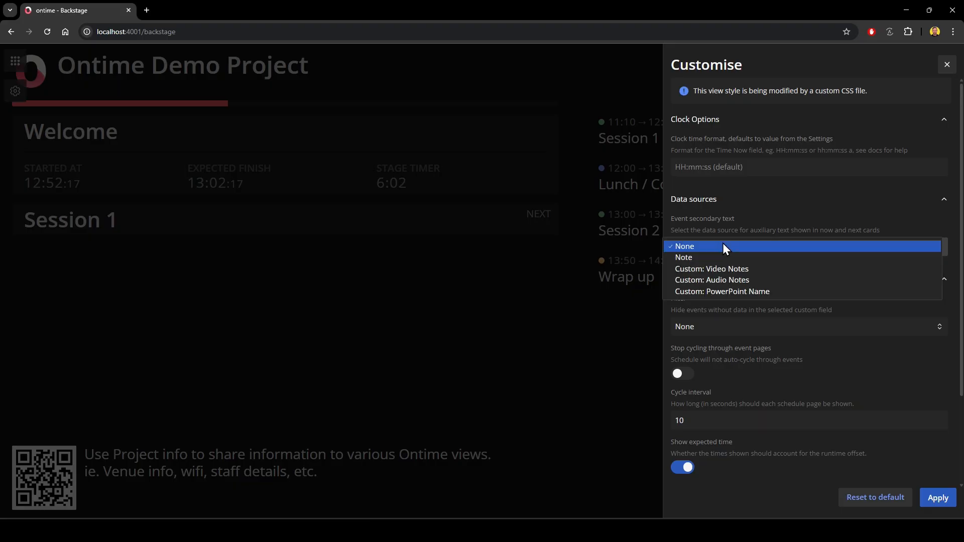
click(727, 282)
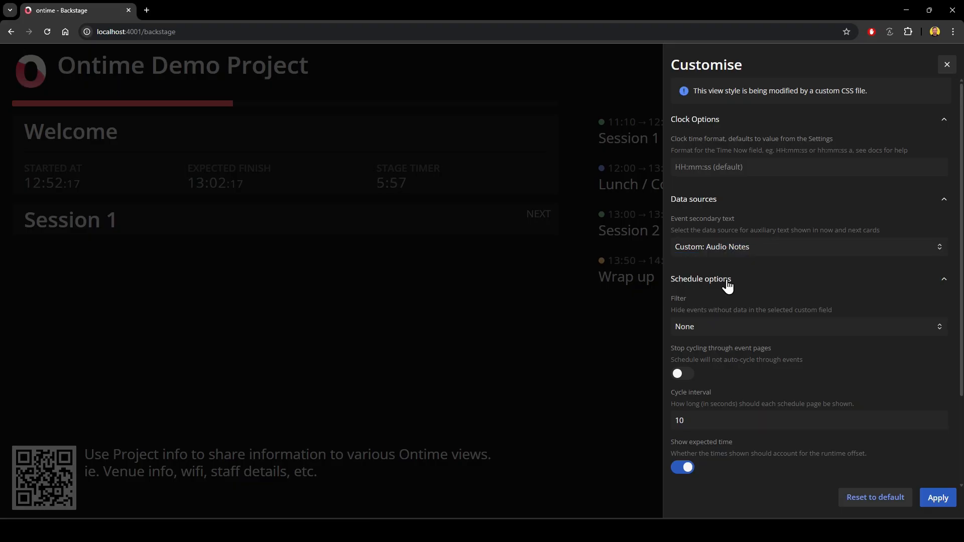
click(930, 492)
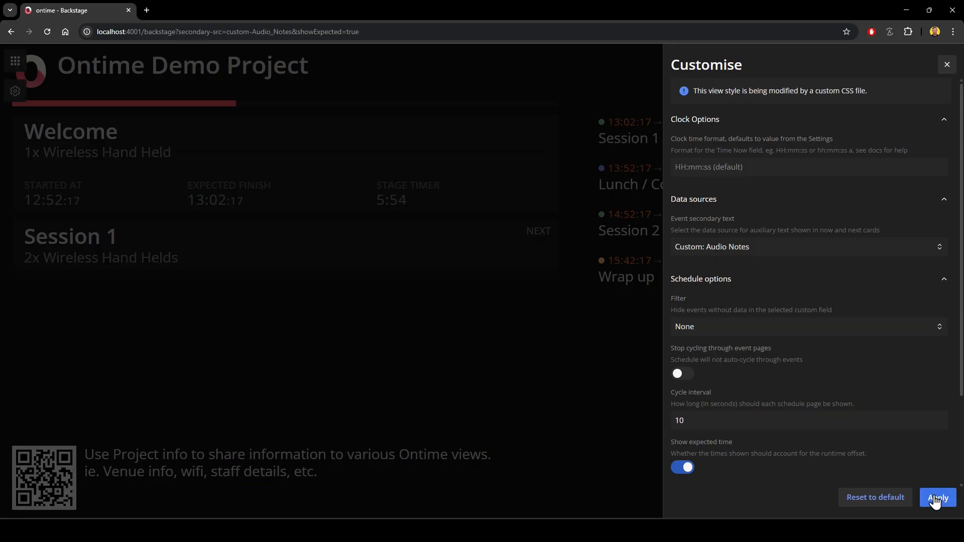
click(941, 68)
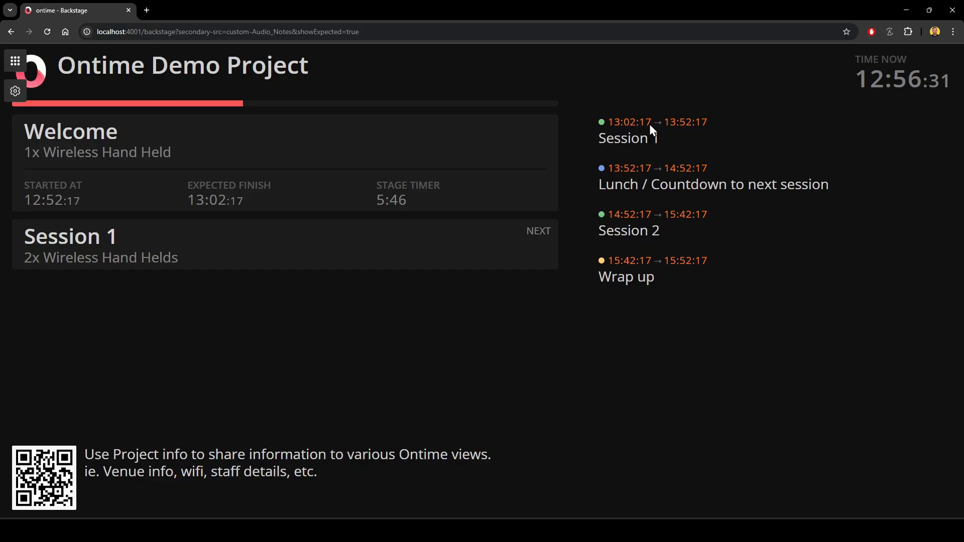
key(ctrl)
key(ctrl)
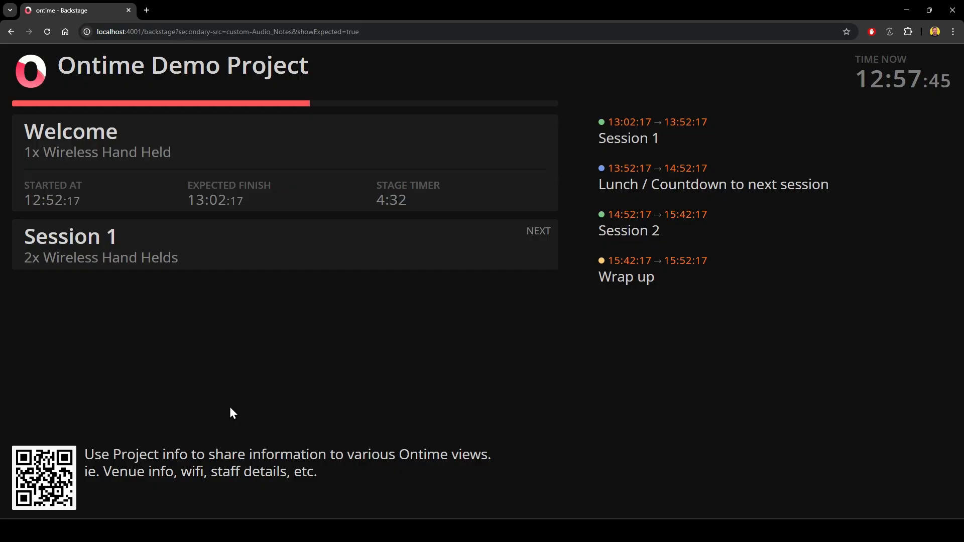
Open the Editor's project data settings at the custom data section.
click(15, 64)
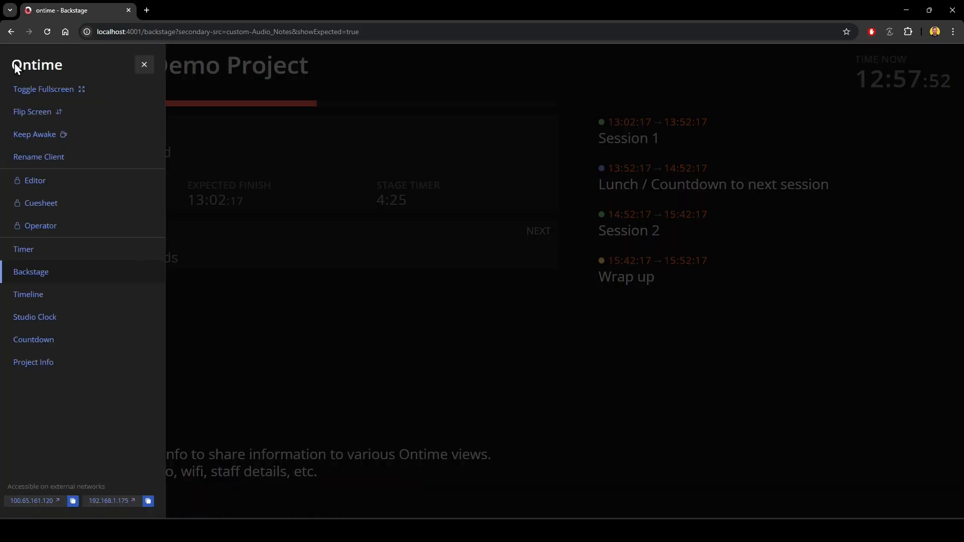
click(35, 179)
click(39, 69)
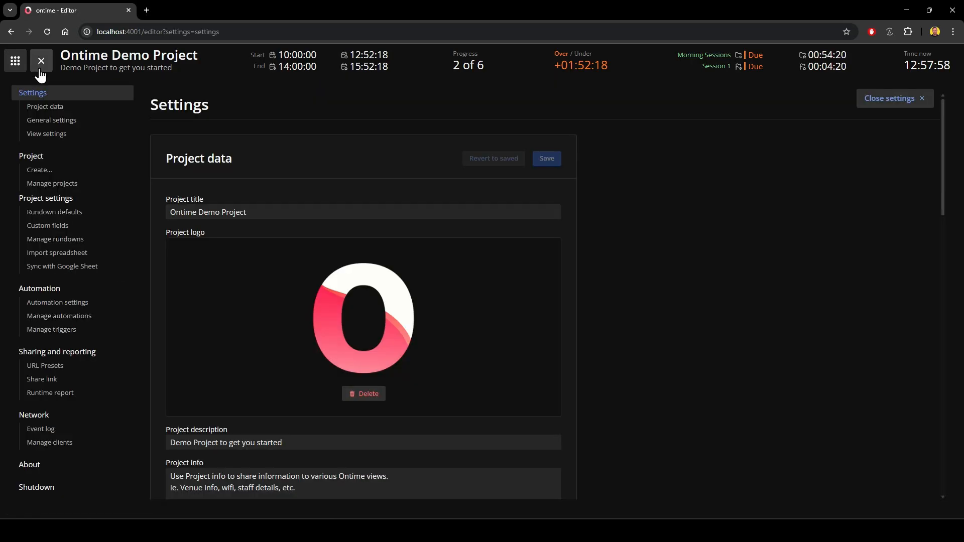
click(44, 107)
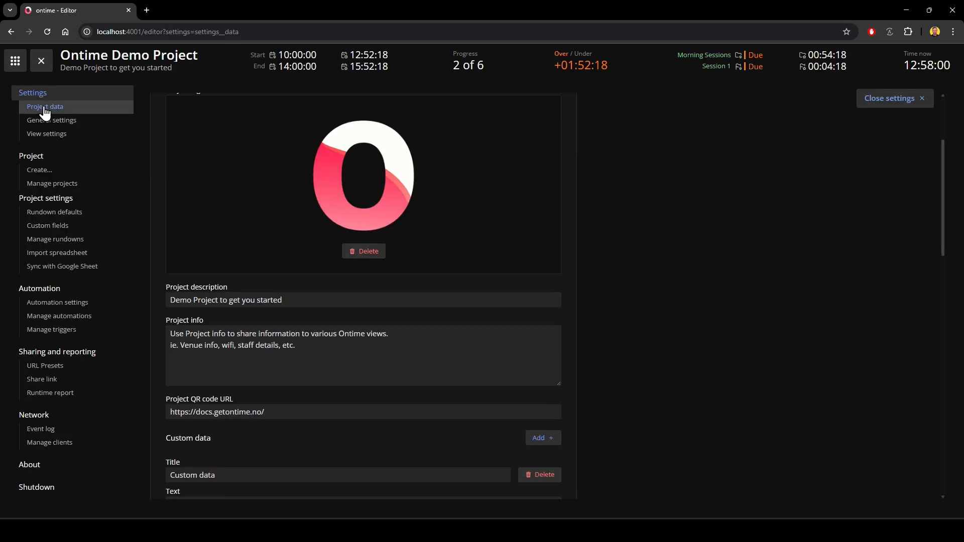
scroll(671, 292, down, 4)
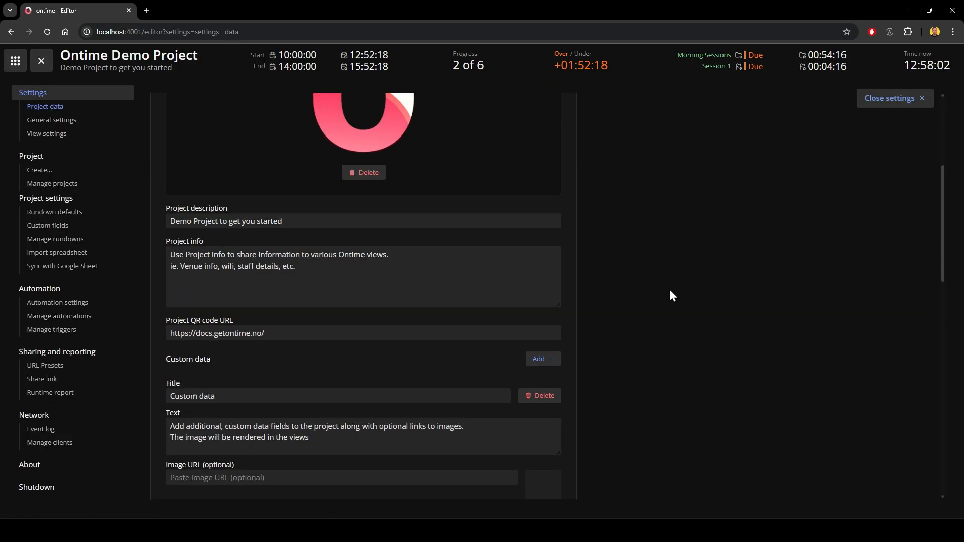
scroll(670, 295, down, 1)
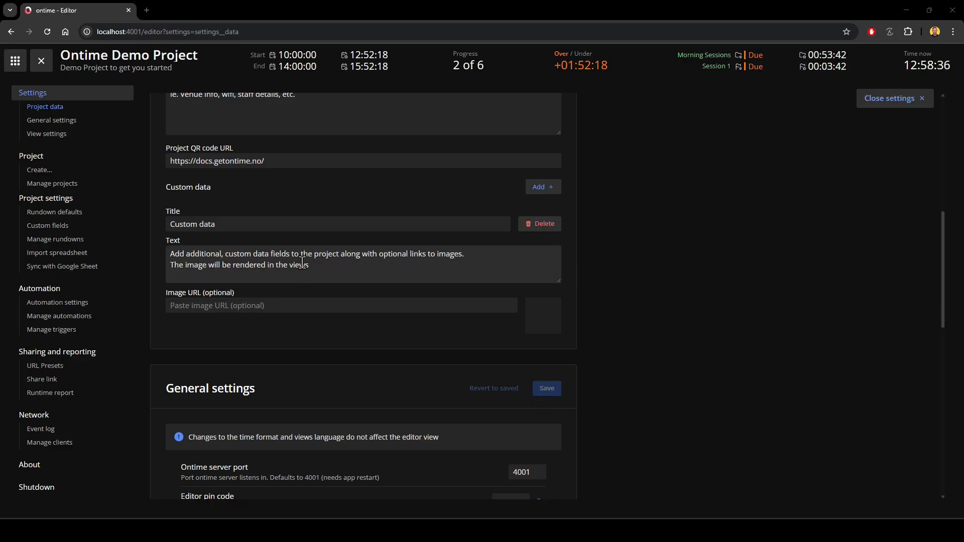
drag(311, 265, 167, 252)
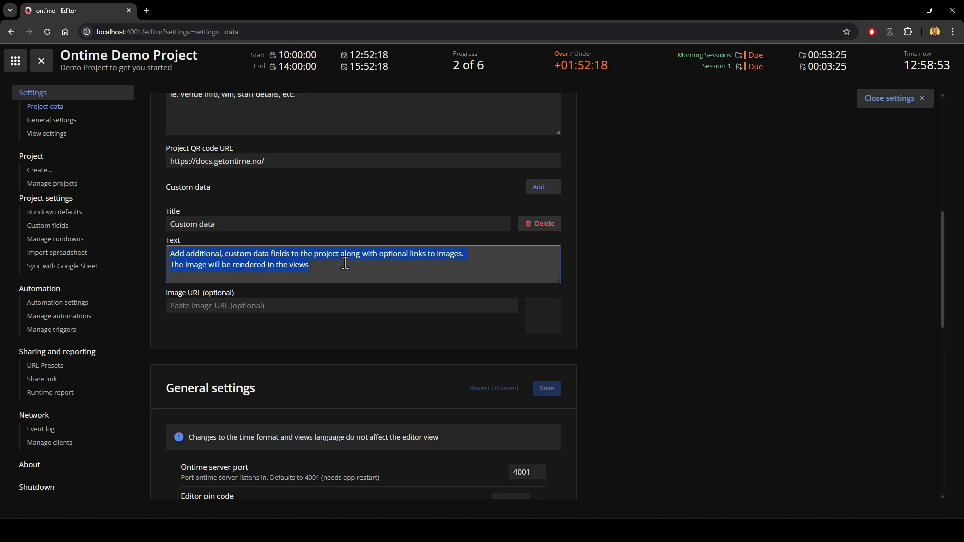
click(435, 203)
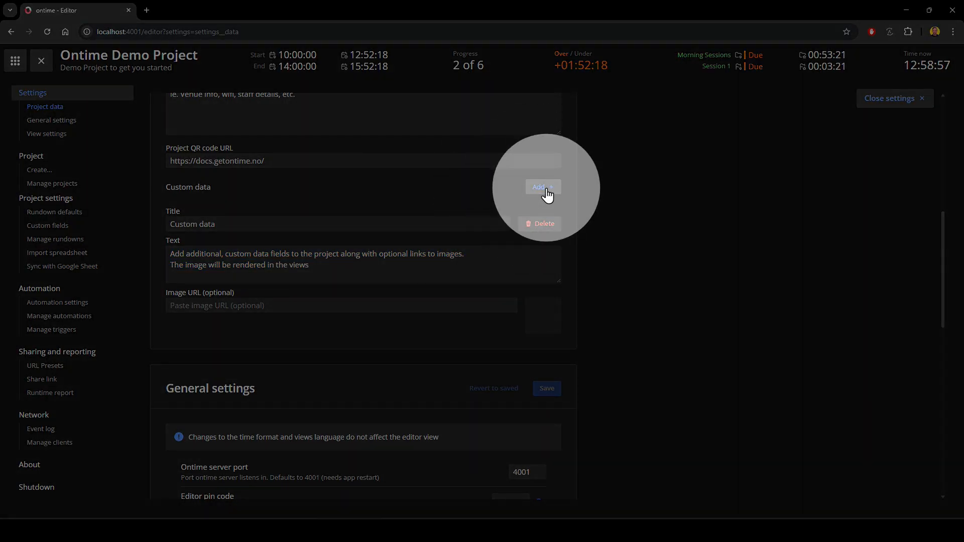
Add a custom data entry titled "SM" with text introducing today's Stage Manager by name and ending "Ask me anything".
click(547, 195)
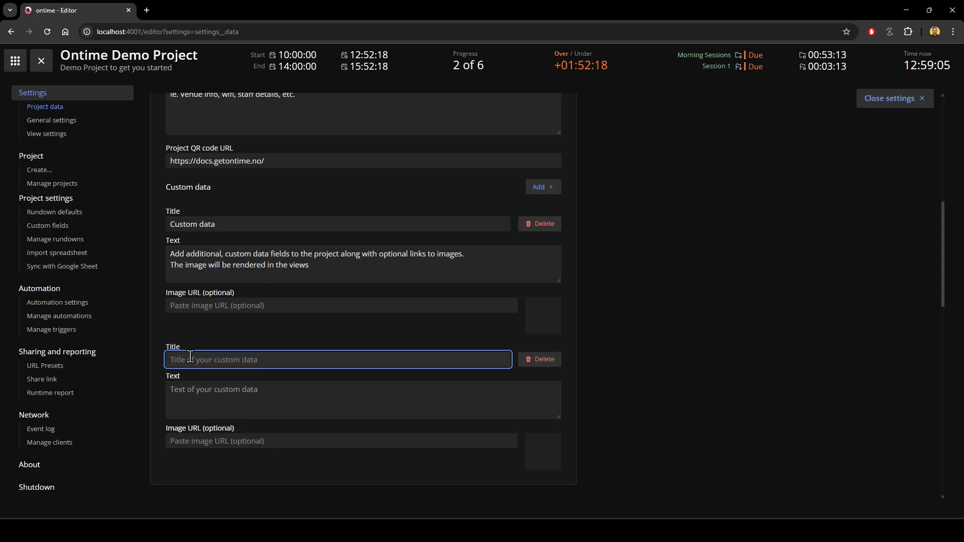
text(SM)
key(Tab)
key(Tab)
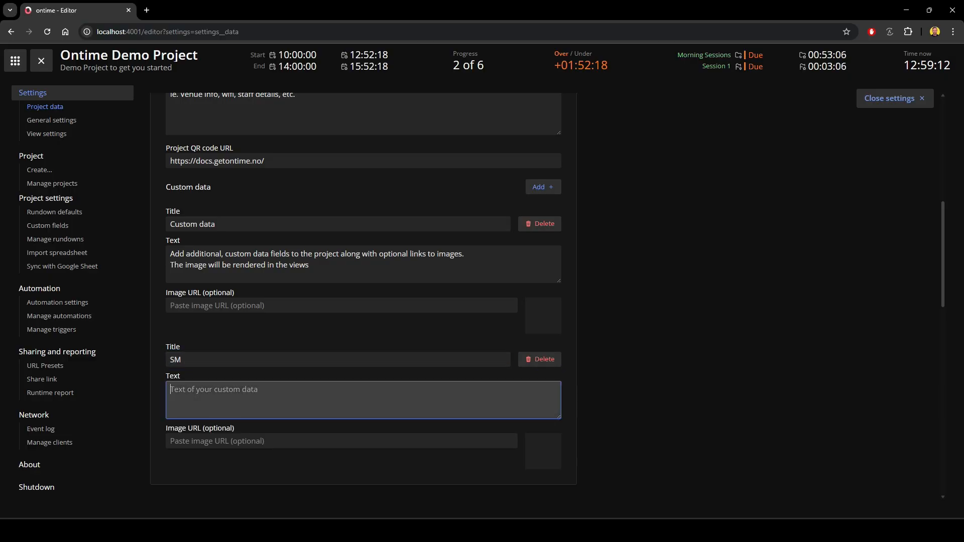
key(alt+Tab)
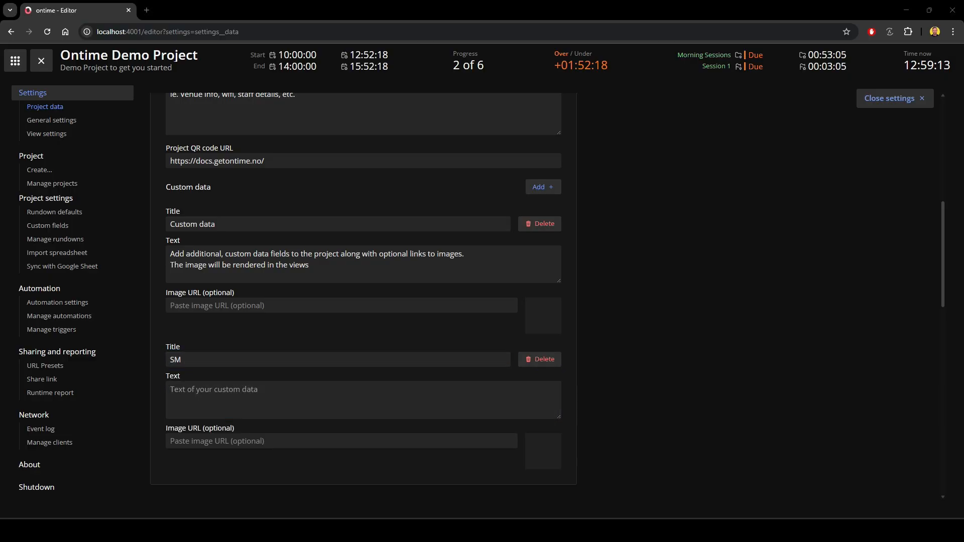
click(244, 392)
text(I am Luke and I am todays Stage Manager. Ask me anything)
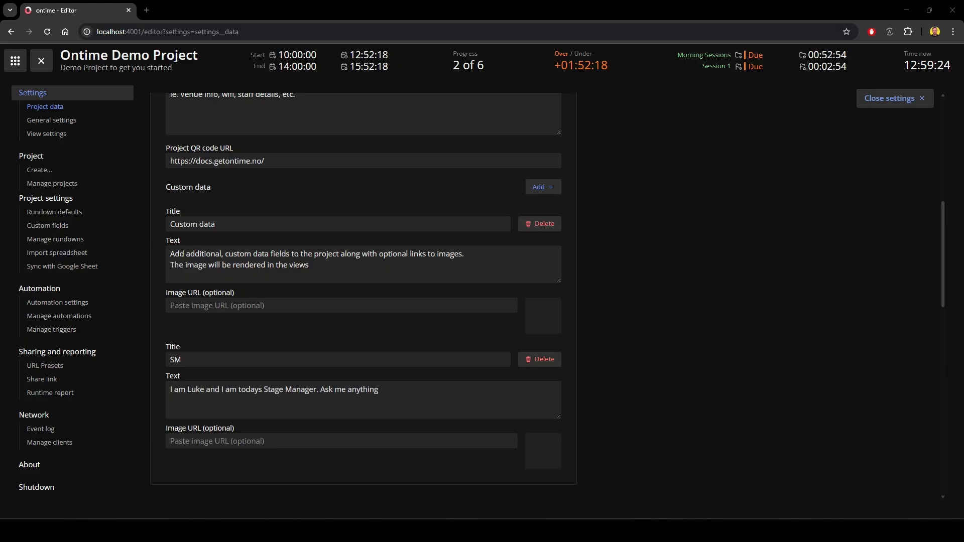
Set the SM entry's image URL to the stage manager's profile picture and save the project data.
click(258, 441)
text(https://tractus.blob.core.windows.net/content/TRACTUSWEBINARS/Luke Profile Picture 2024 - Crop.png)
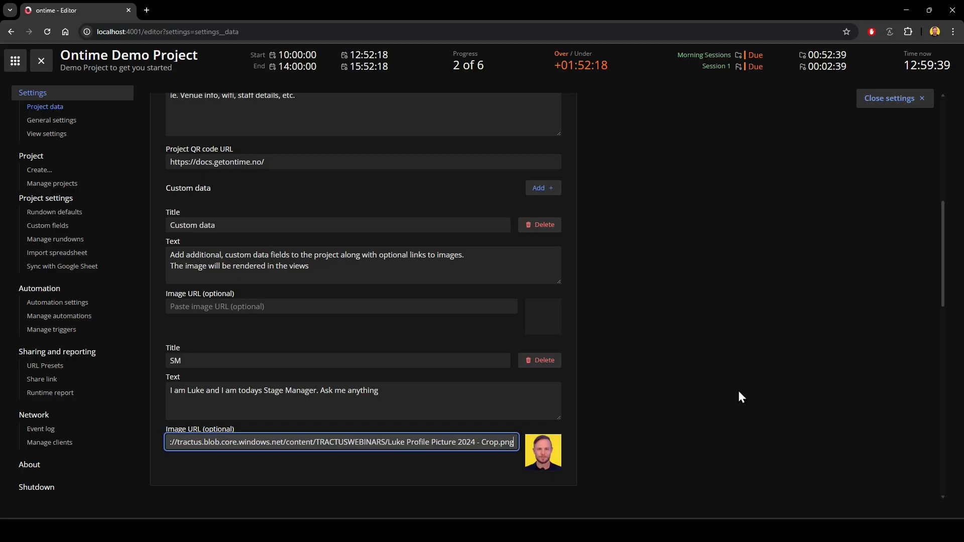
scroll(738, 394, up, 10)
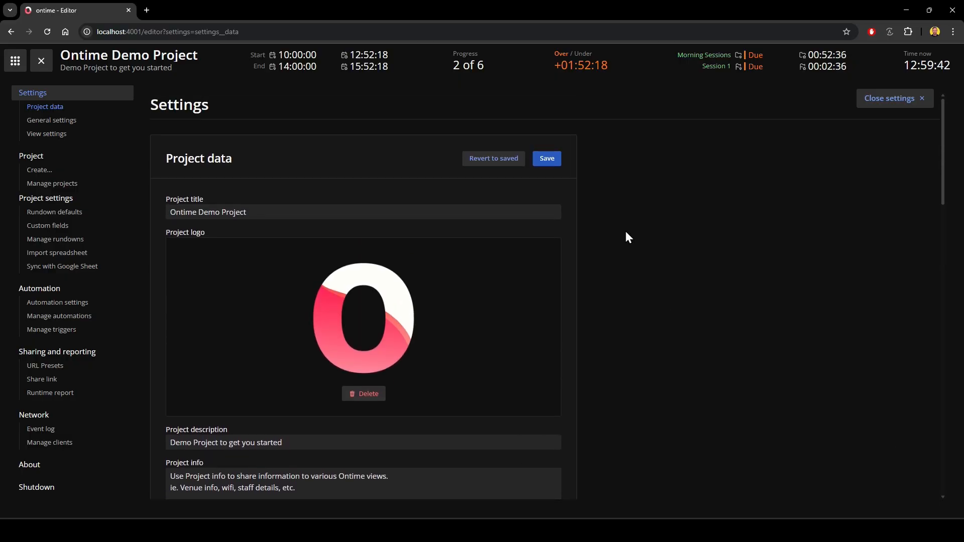
click(549, 166)
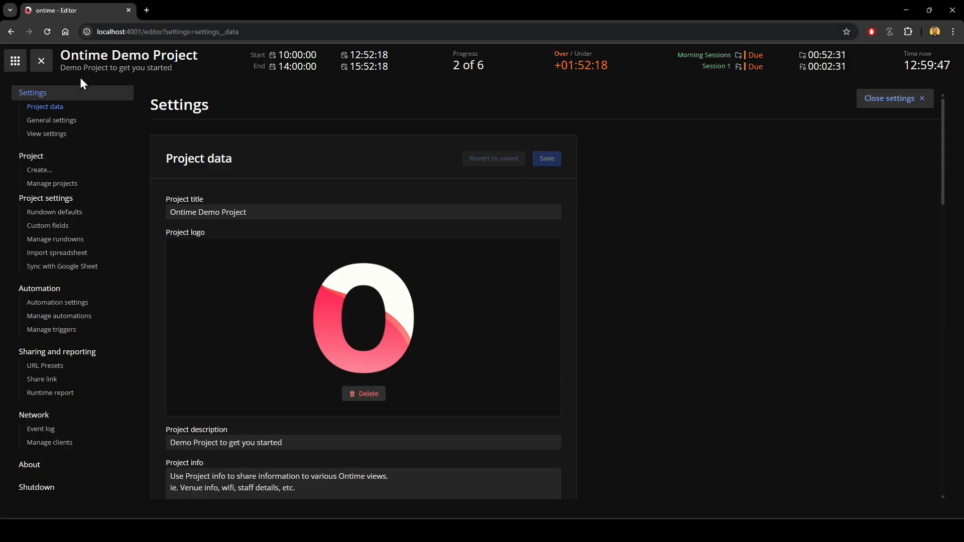
Customise the Backstage view to show SM as its extra info.
click(16, 60)
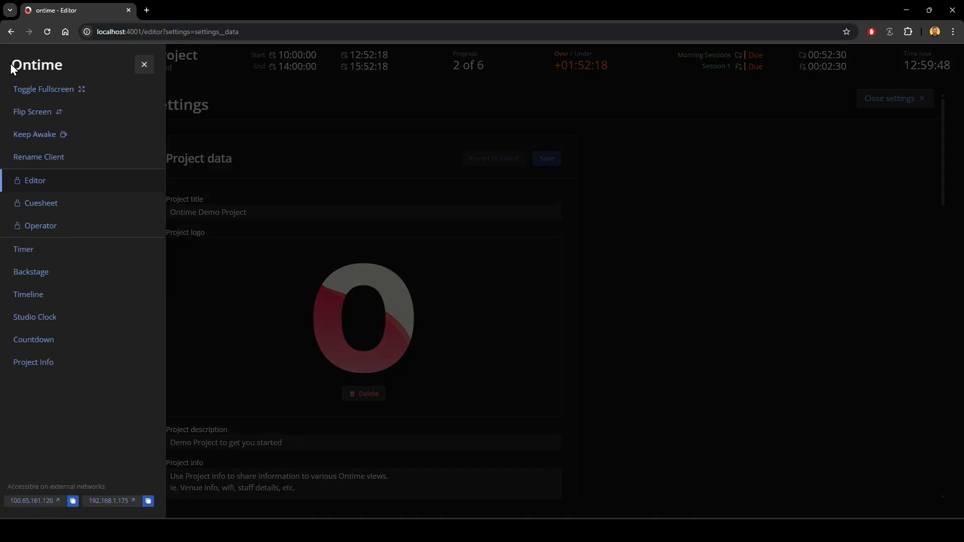
click(41, 272)
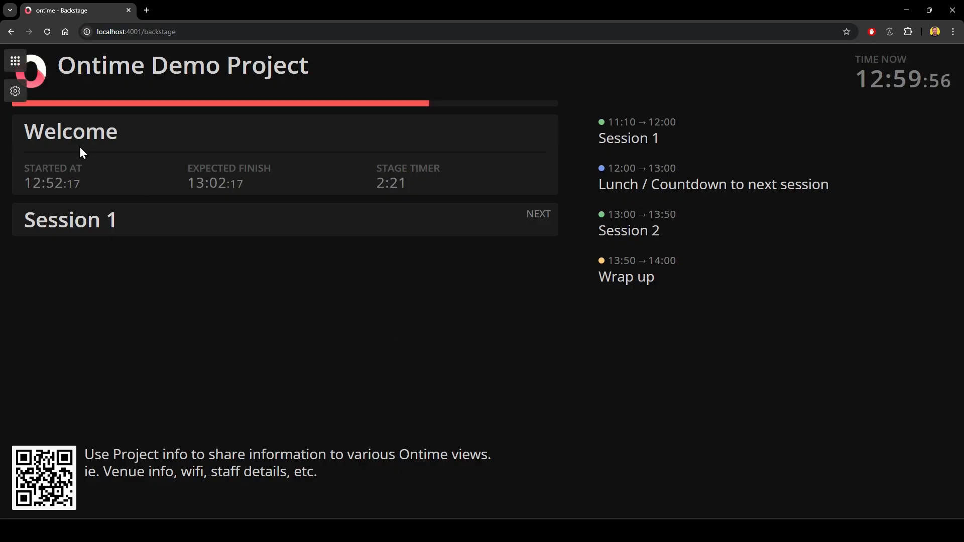
click(17, 93)
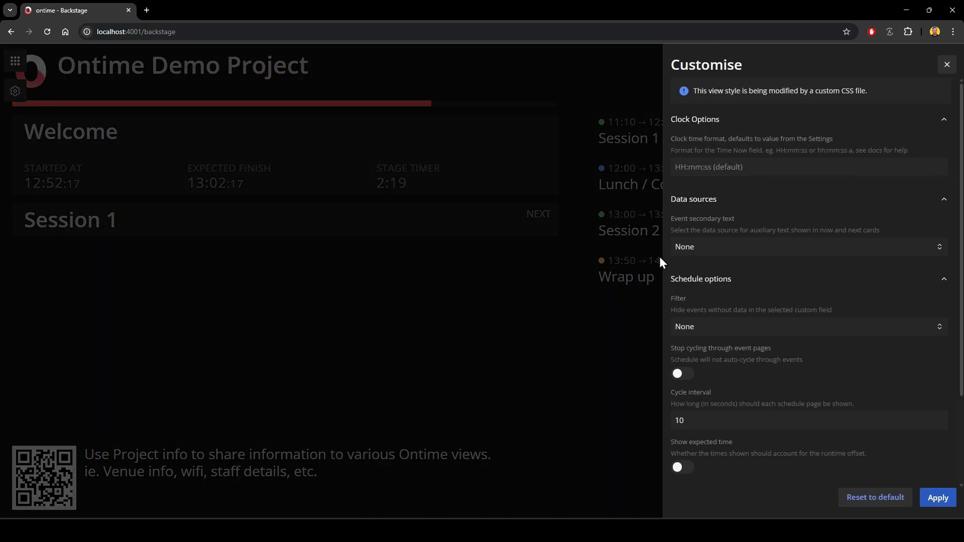
scroll(767, 314, down, 2)
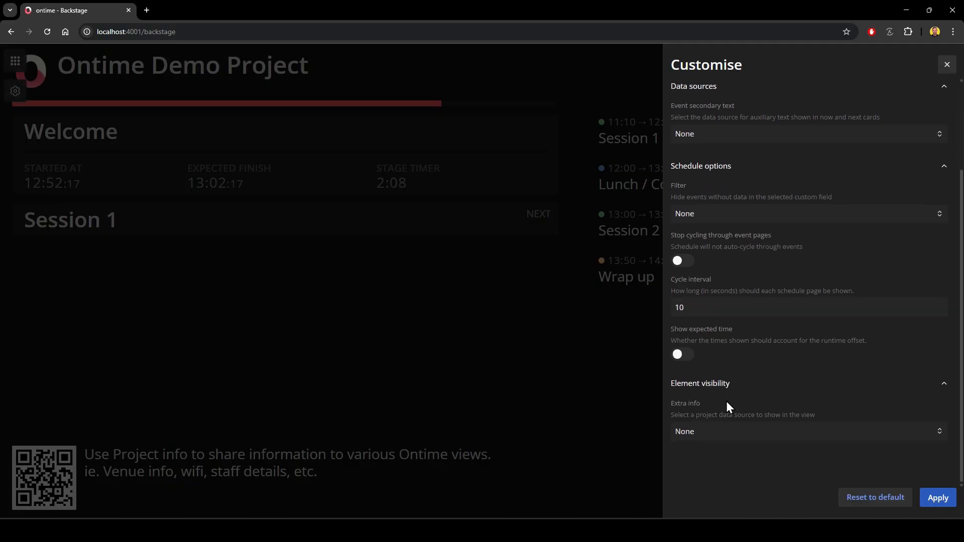
click(723, 434)
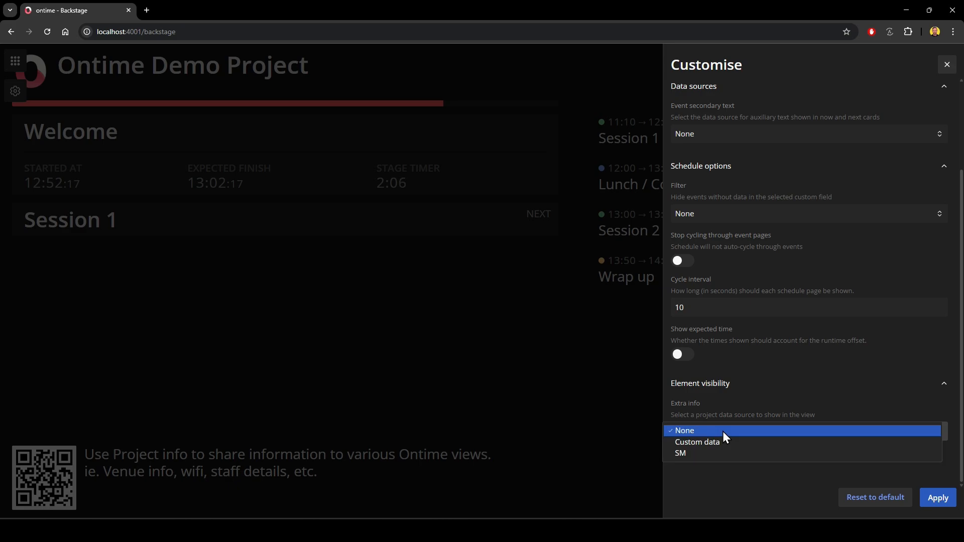
click(695, 454)
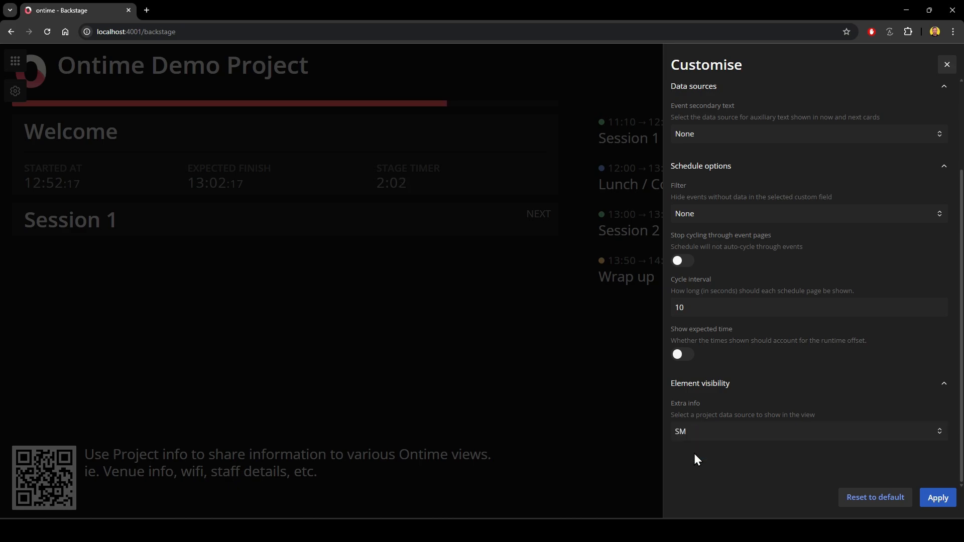
click(938, 500)
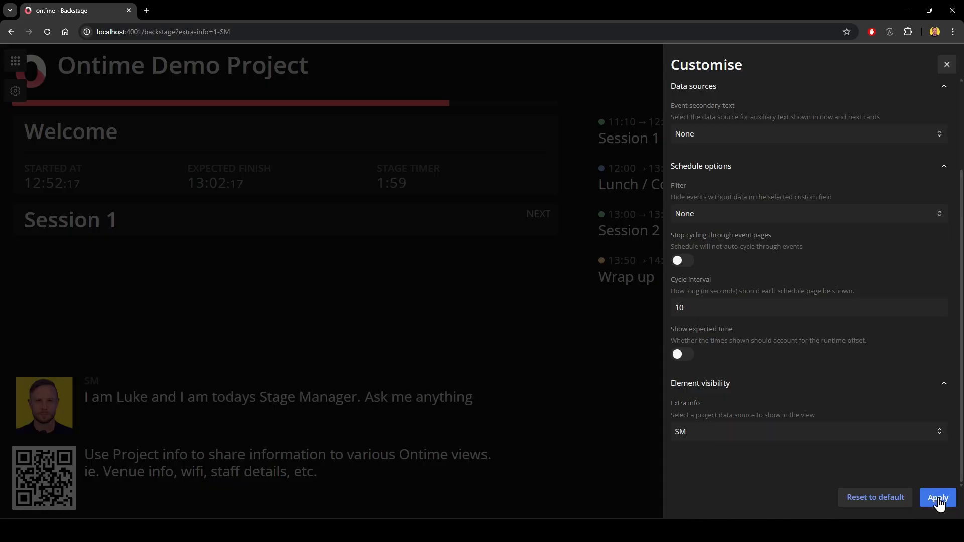
click(947, 66)
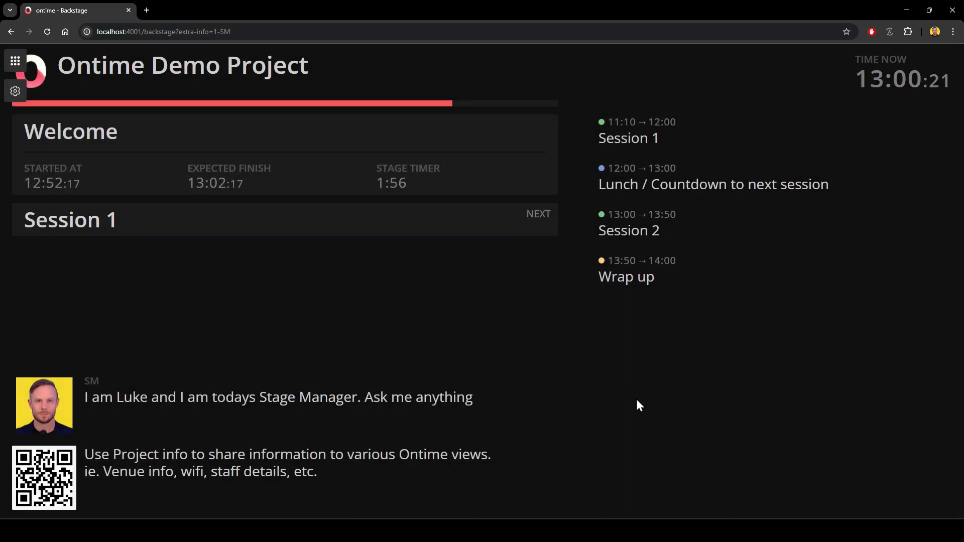